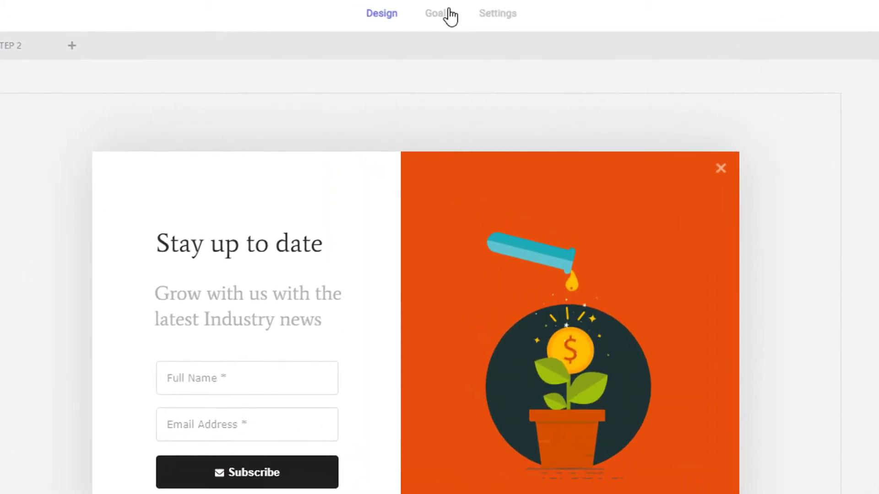
Step: Review the Goal Completes When and Target Step options without changing them, then close the goal settings
click(450, 16)
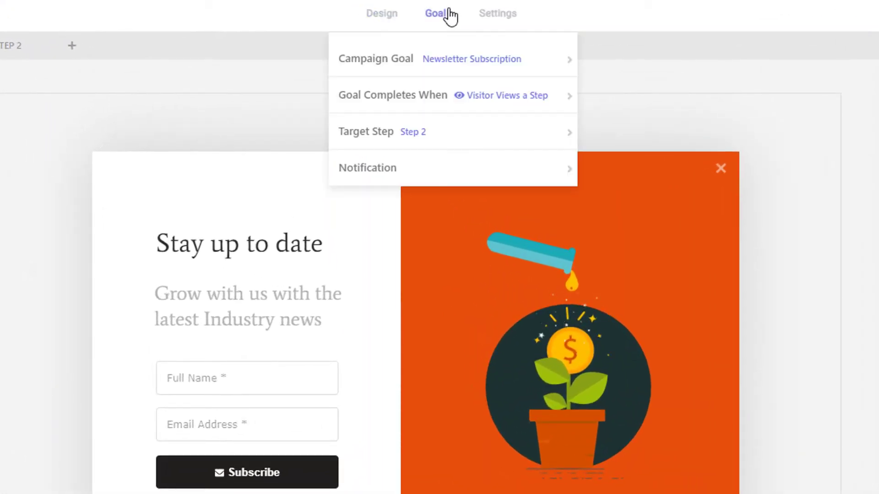
click(432, 96)
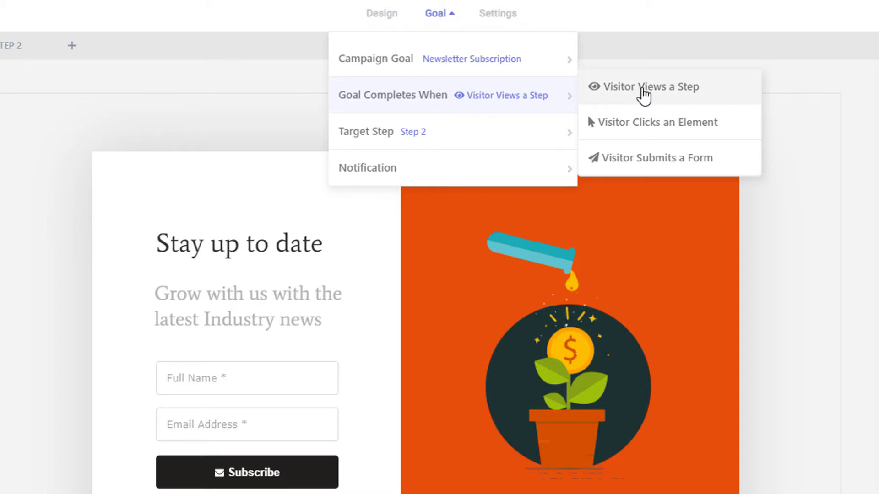
click(644, 95)
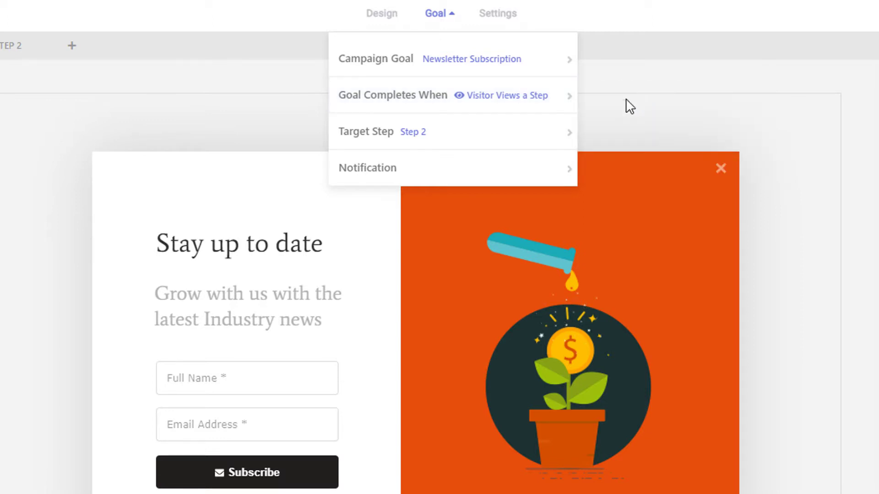
click(547, 137)
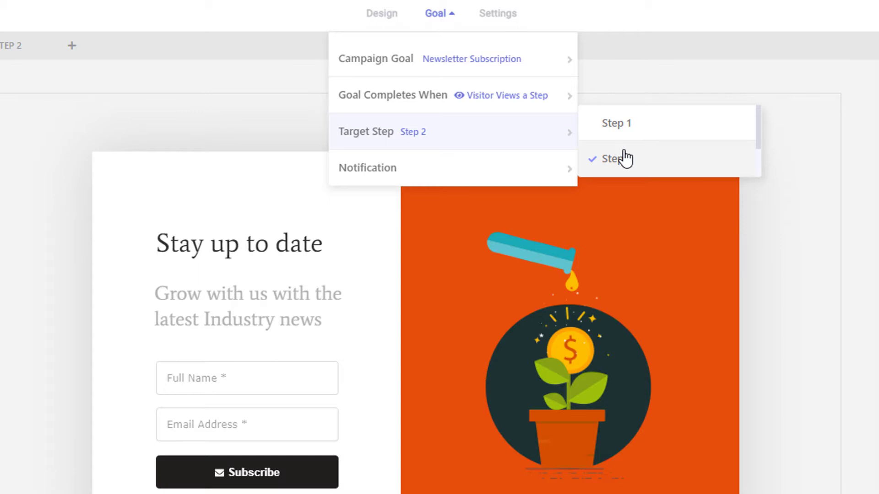
click(461, 147)
click(439, 19)
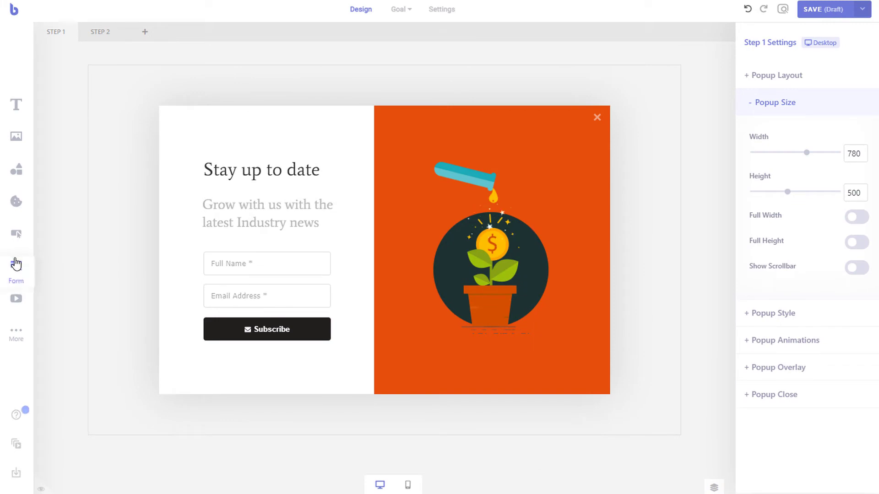
Step: Add a 'click Me' button to the top of Step 1's popup and view its Action settings
drag(16, 234, 261, 134)
click(293, 136)
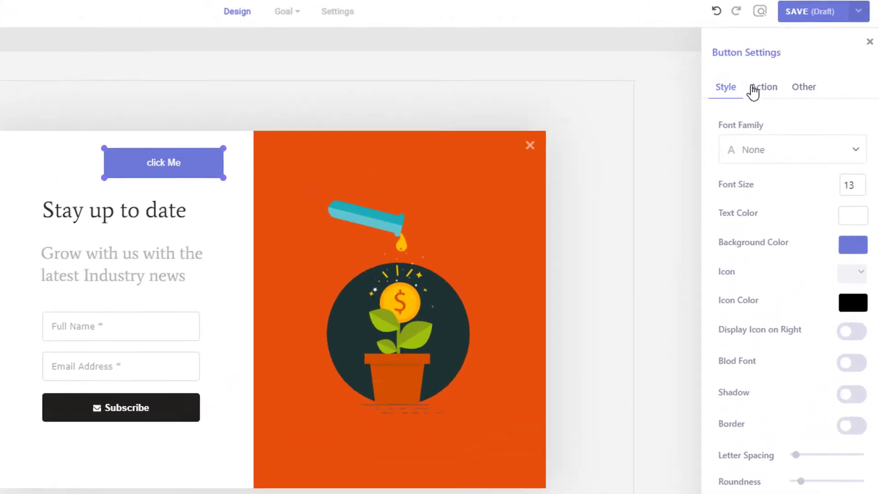
click(755, 88)
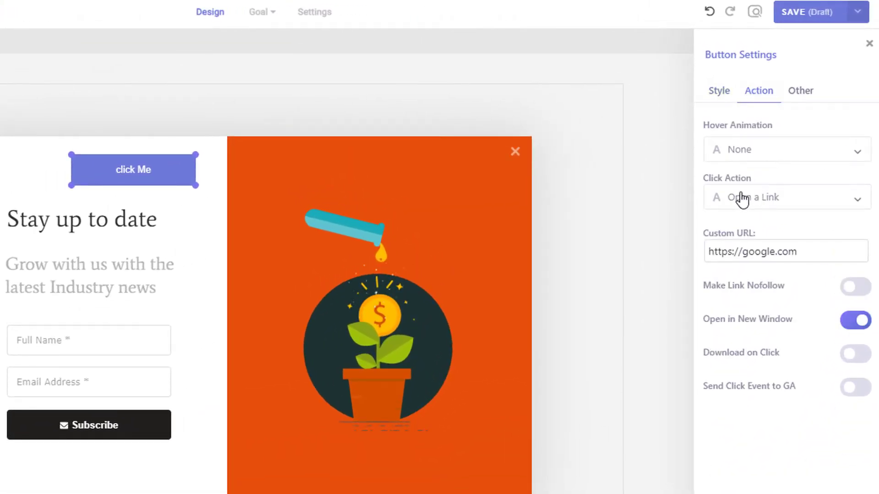
Step: Set the campaign goal to complete when a visitor clicks an element
click(254, 16)
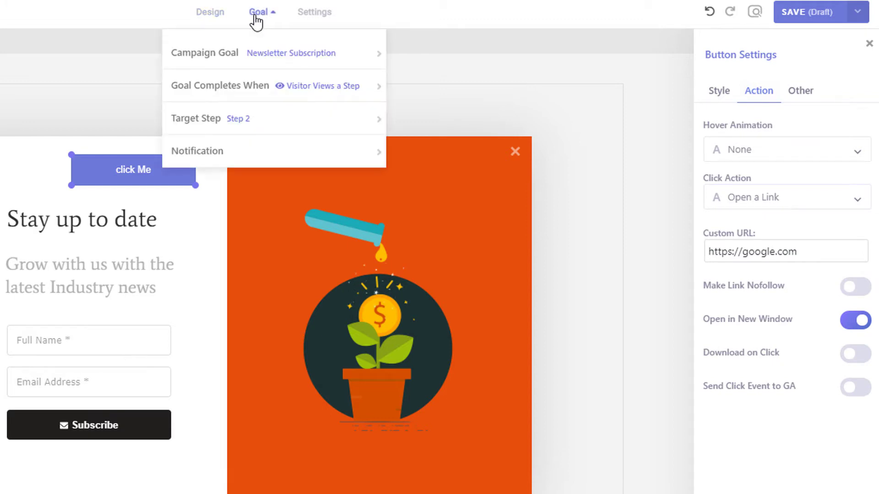
mouse_move(281, 87)
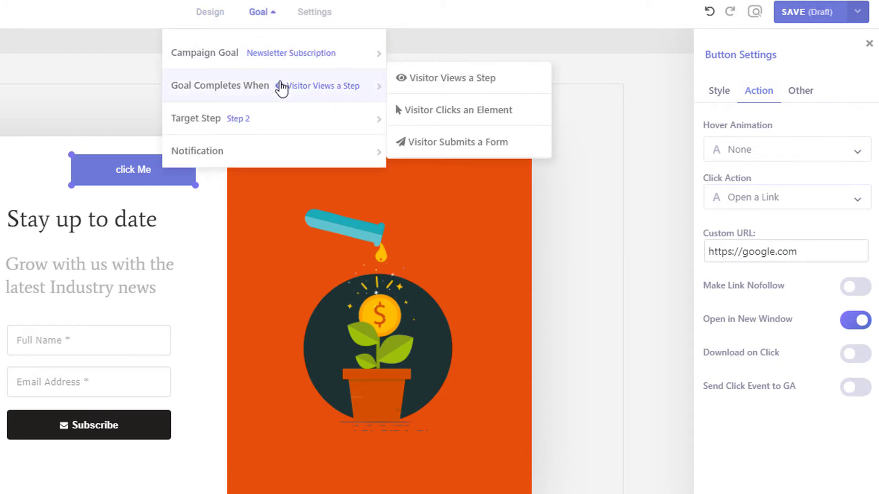
click(440, 111)
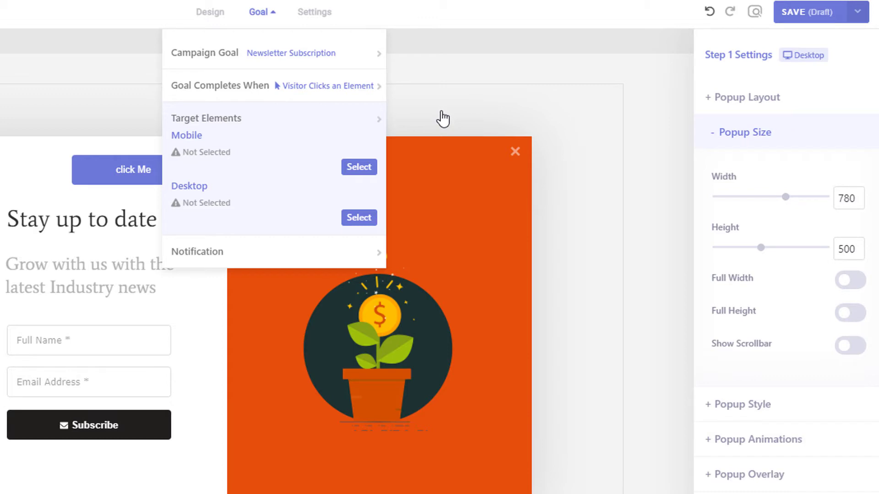
Step: Choose the 'click Me' button as the goal's click target in both desktop and mobile layouts
click(356, 219)
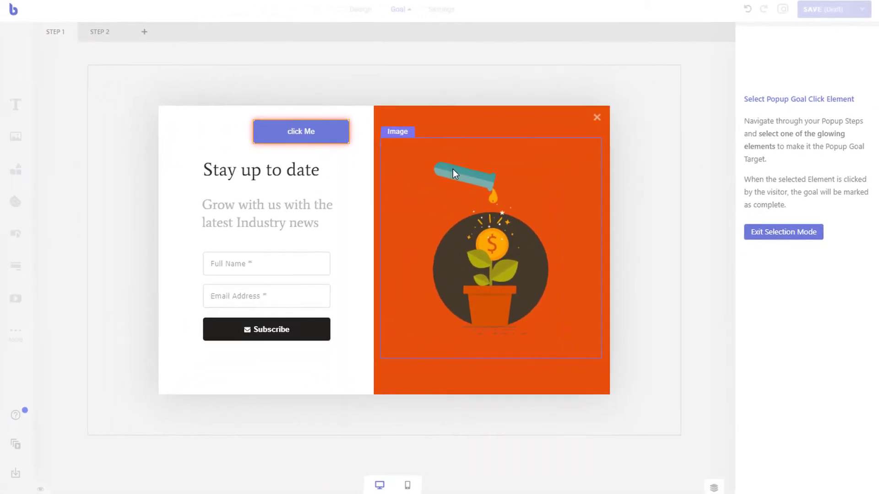
click(312, 134)
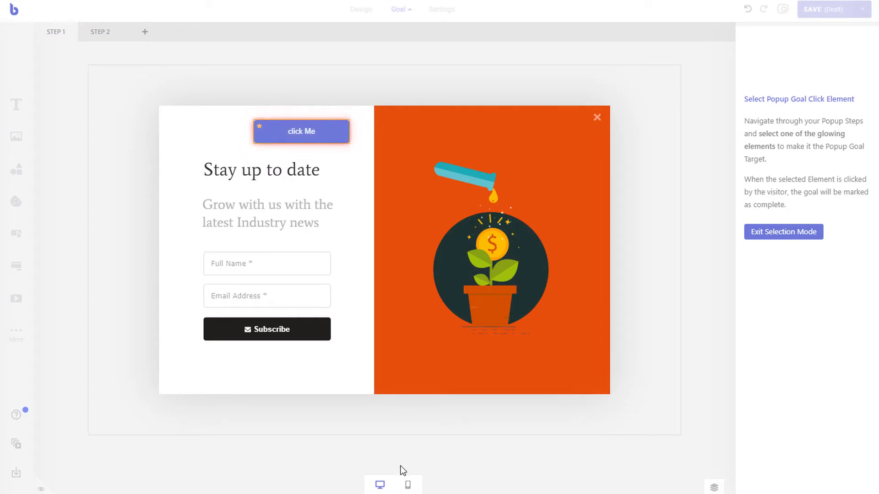
click(408, 486)
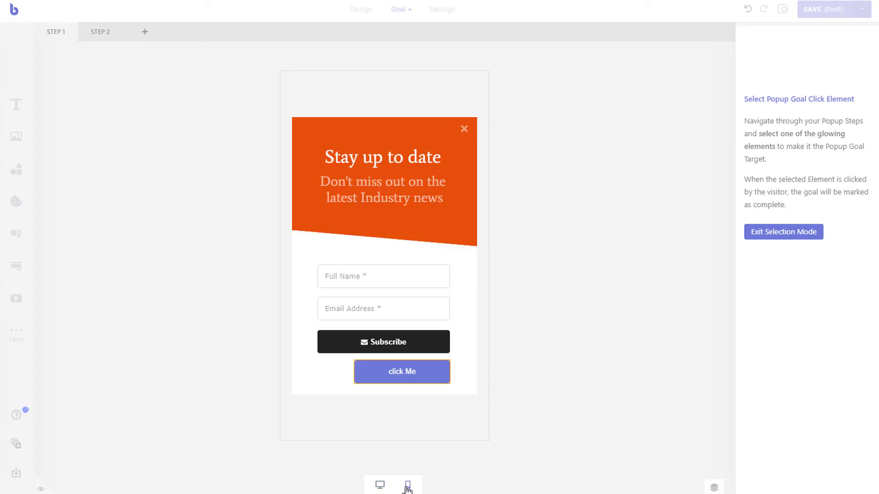
click(399, 385)
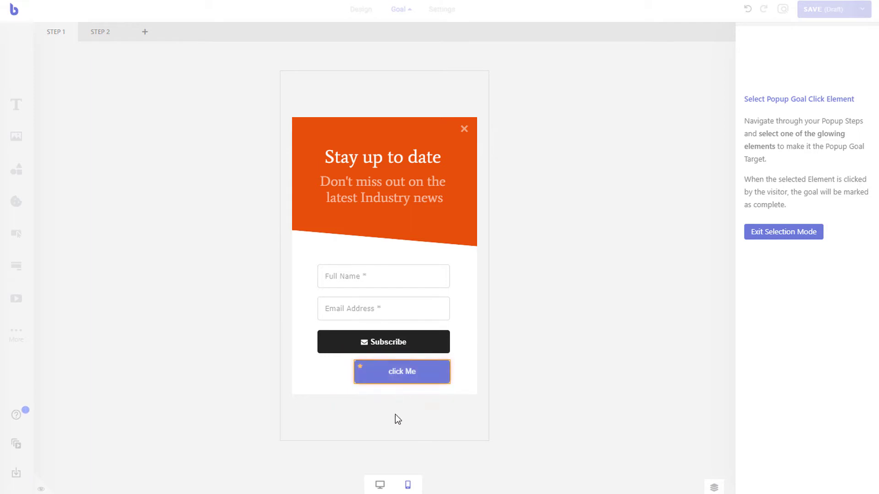
click(380, 485)
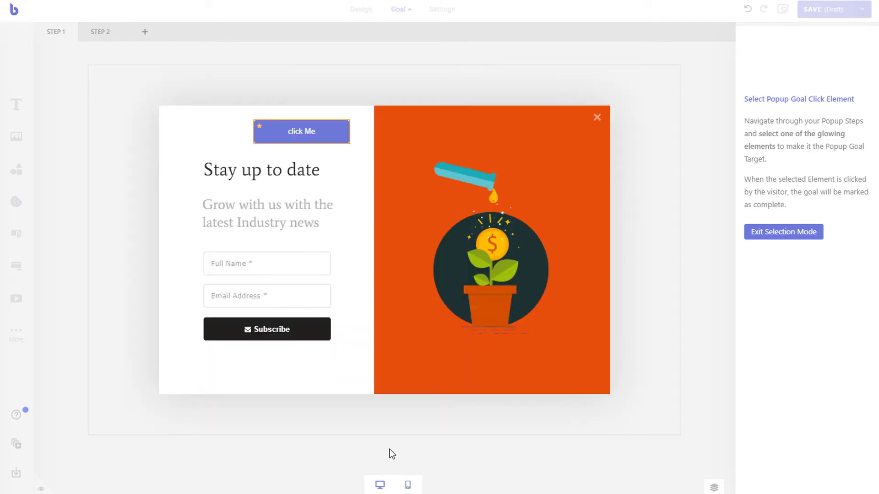
click(756, 233)
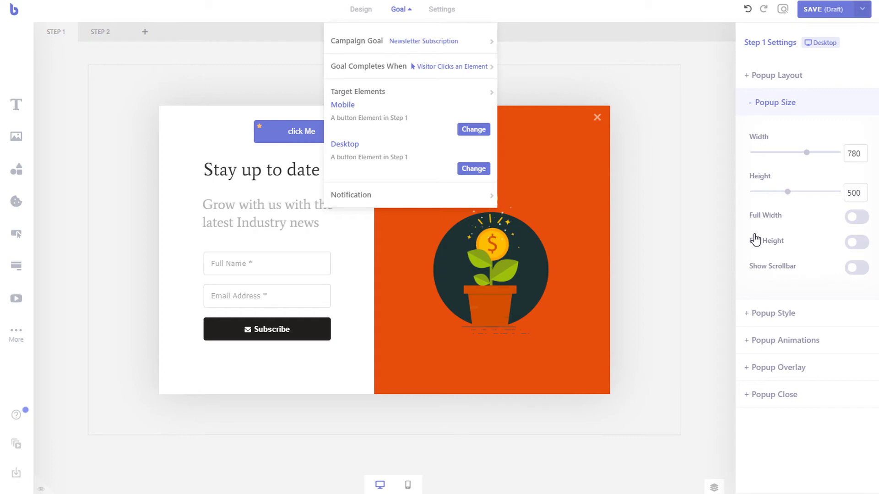
Step: Change the goal to complete when a visitor submits a form
click(407, 15)
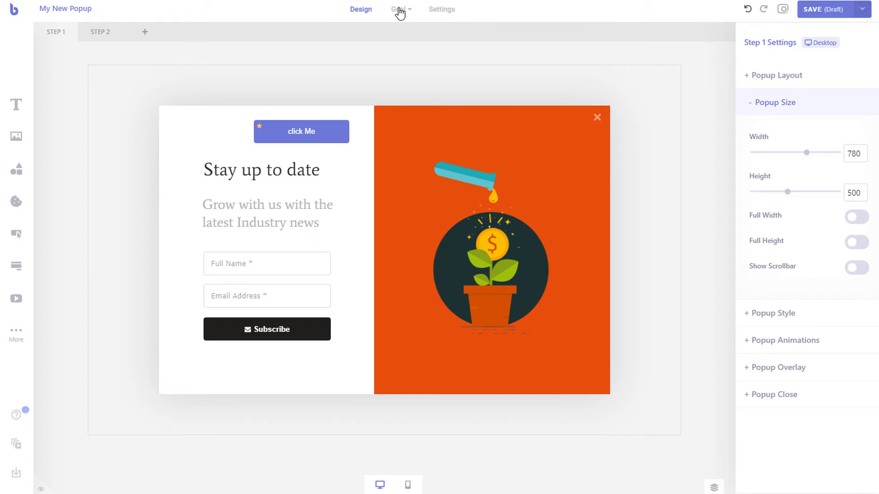
click(399, 12)
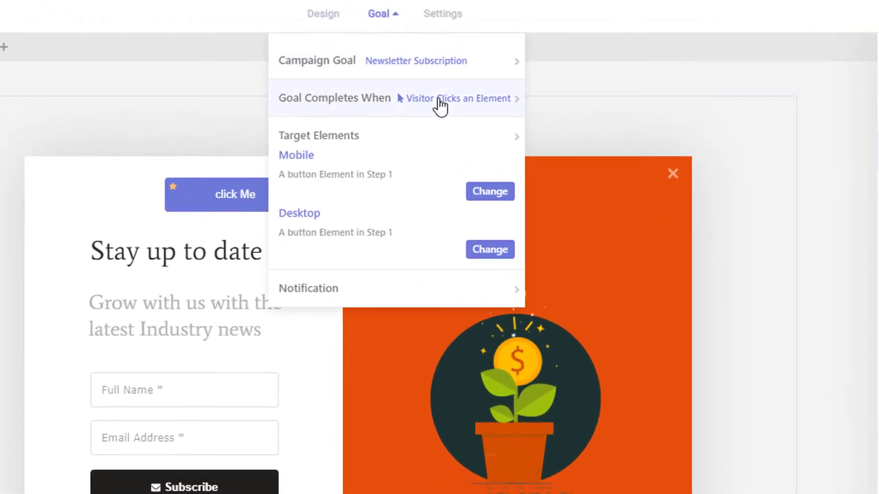
click(442, 72)
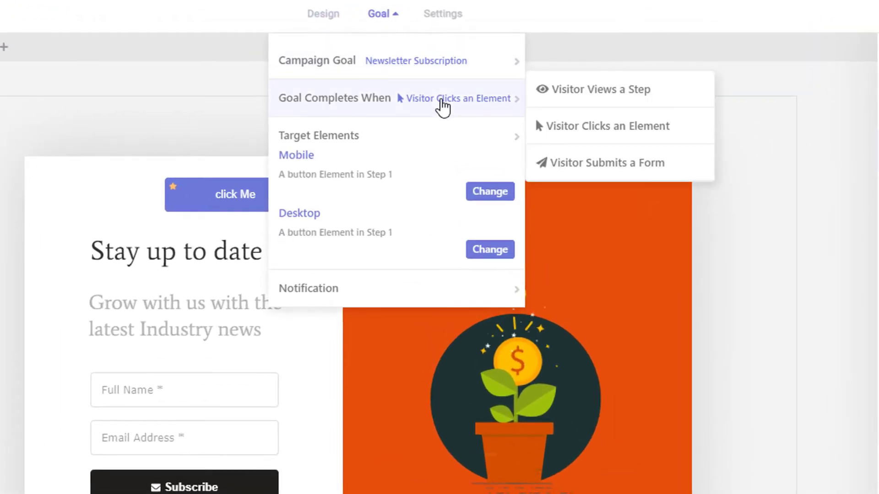
click(617, 169)
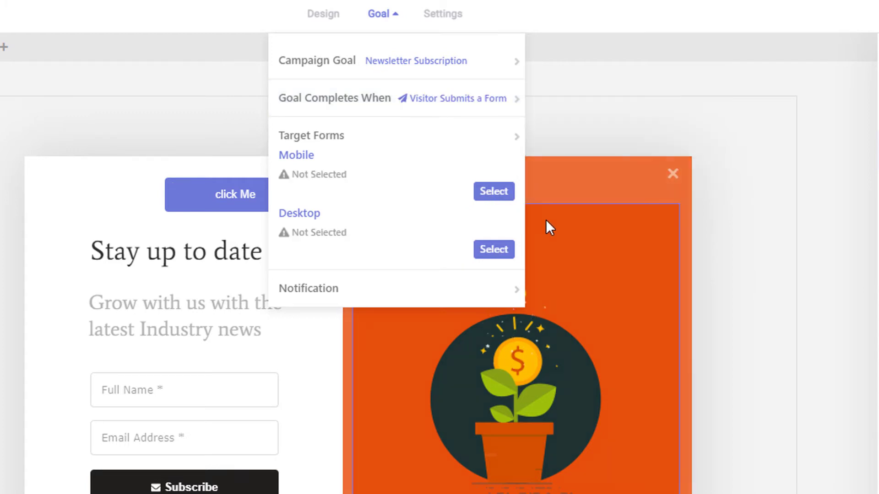
Step: Select the Step 1 signup form as the goal target on desktop and mobile
click(504, 250)
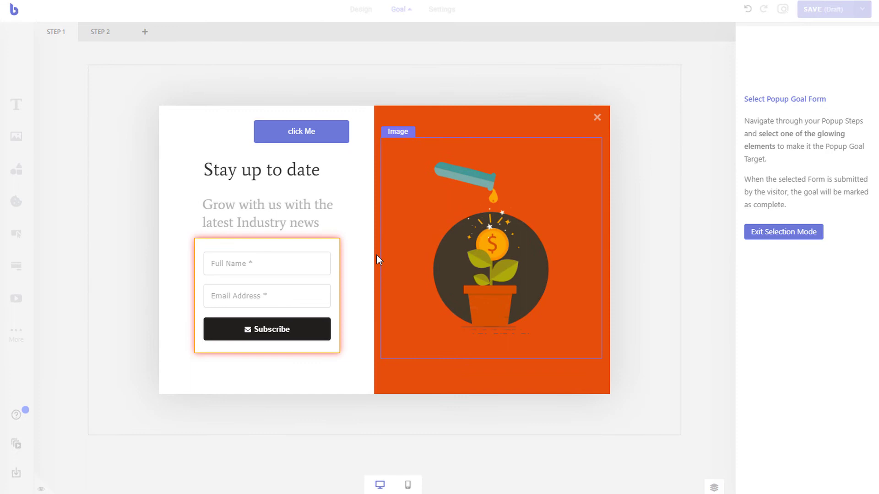
mouse_move(255, 436)
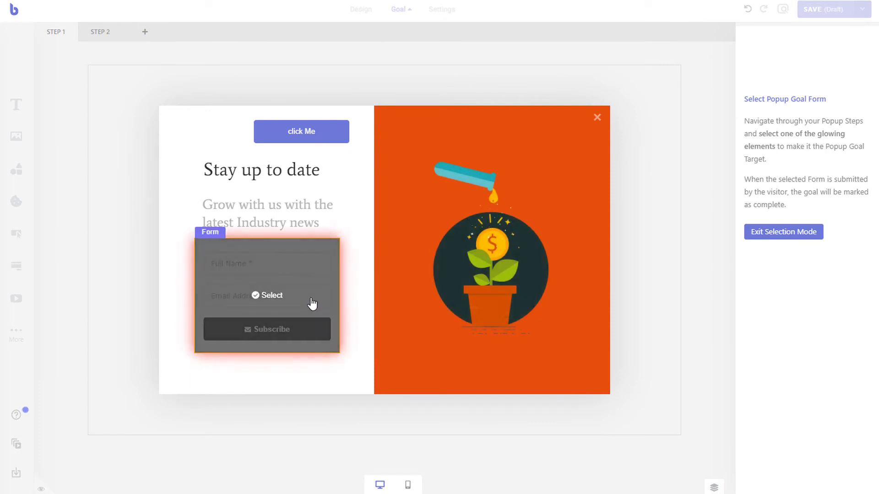
click(312, 303)
click(408, 485)
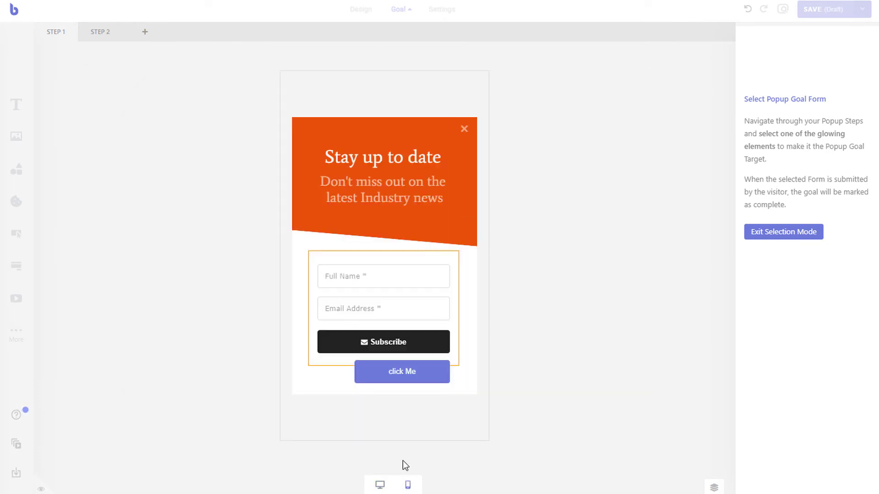
click(380, 328)
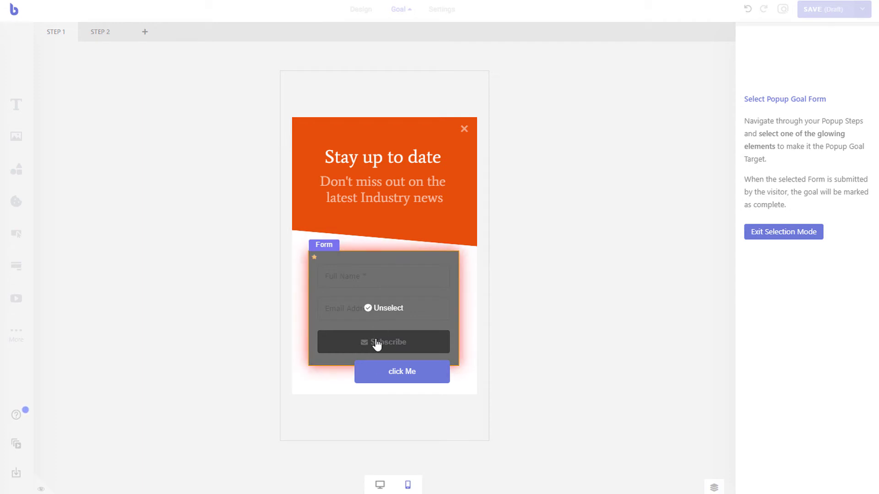
click(380, 485)
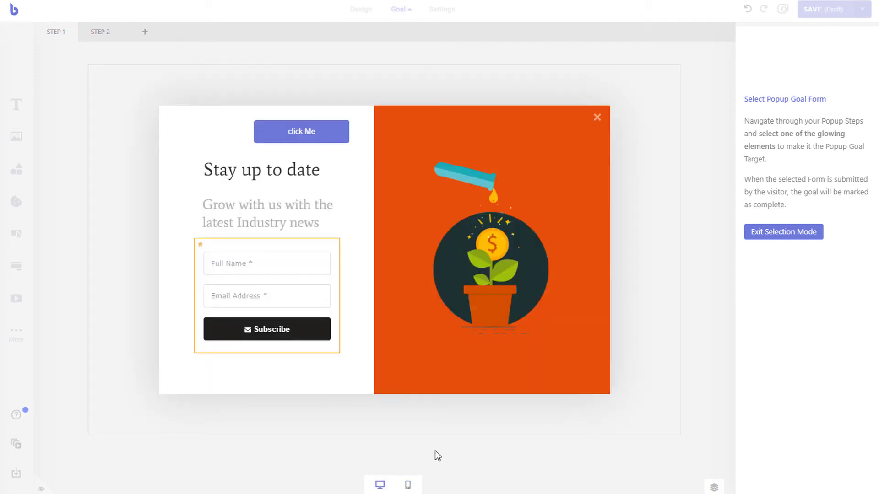
click(768, 235)
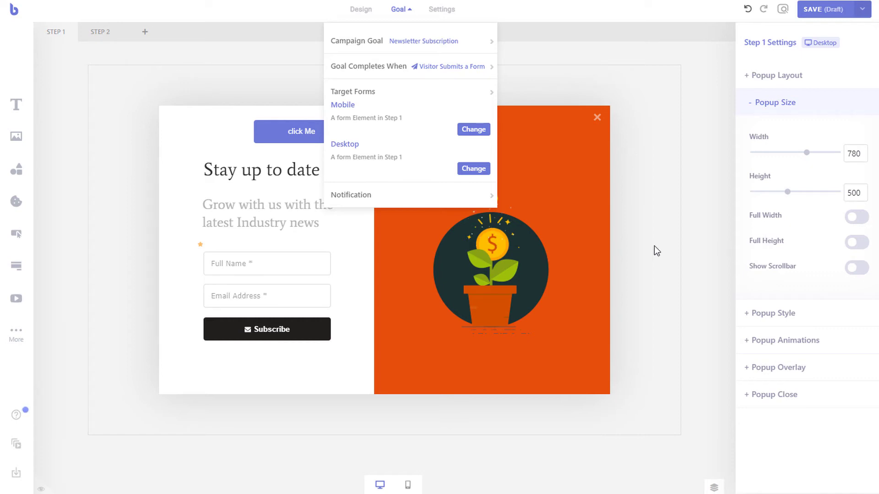
Step: Reopen the goal settings to show the Email, Zapier and Google Analytics notification options
click(396, 10)
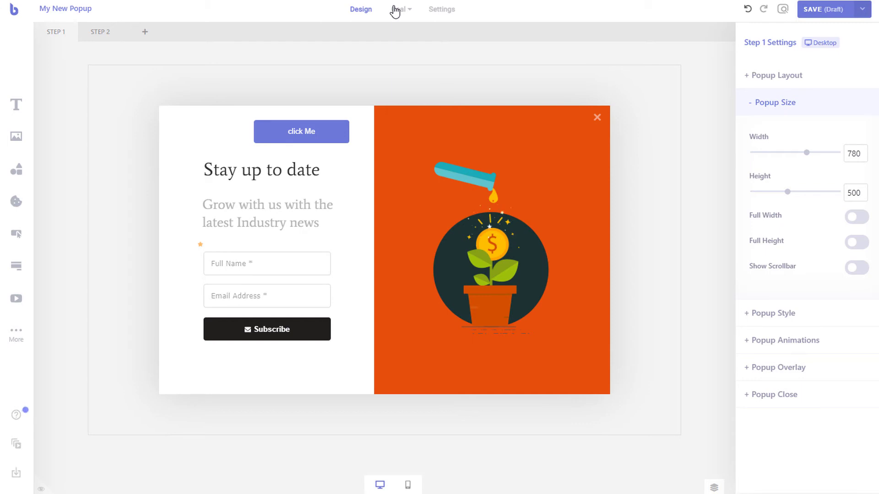
click(395, 10)
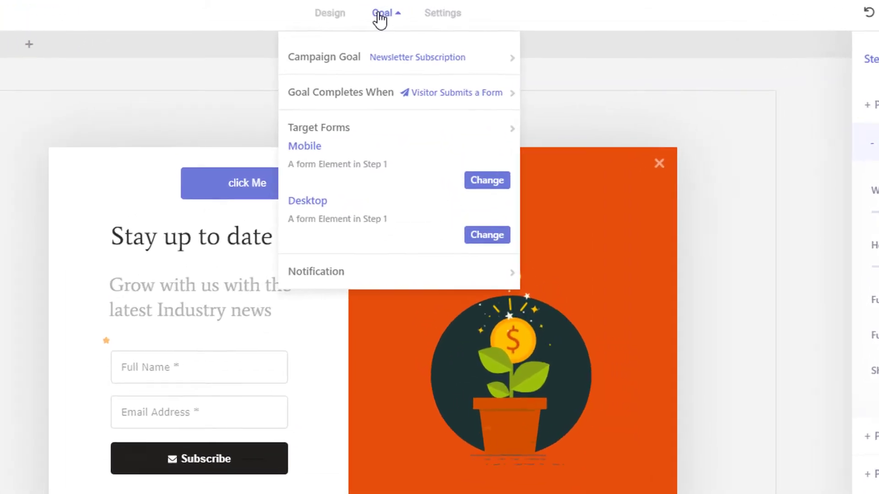
mouse_move(394, 276)
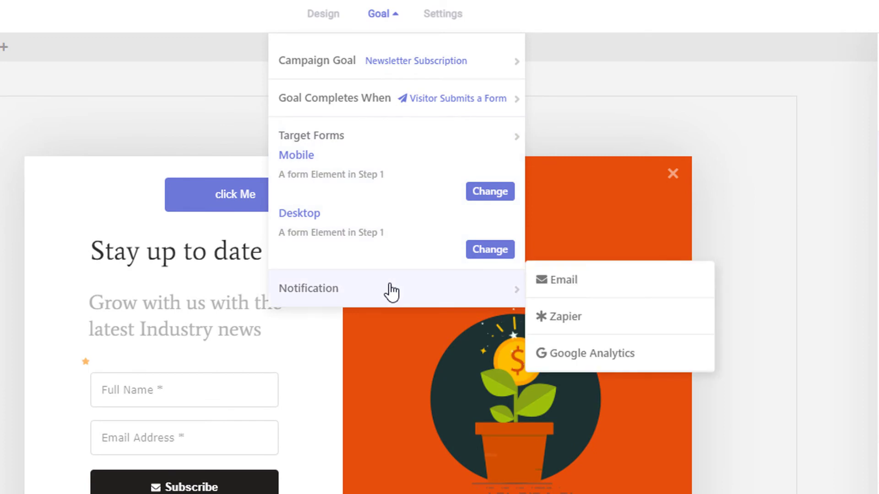
Step: Enable goal email notifications and enter two recipient email addresses
click(597, 290)
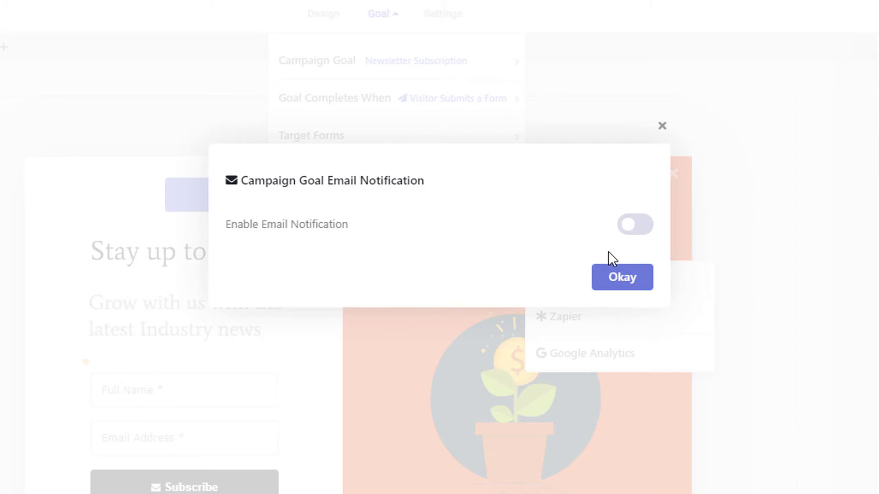
click(634, 232)
click(406, 276)
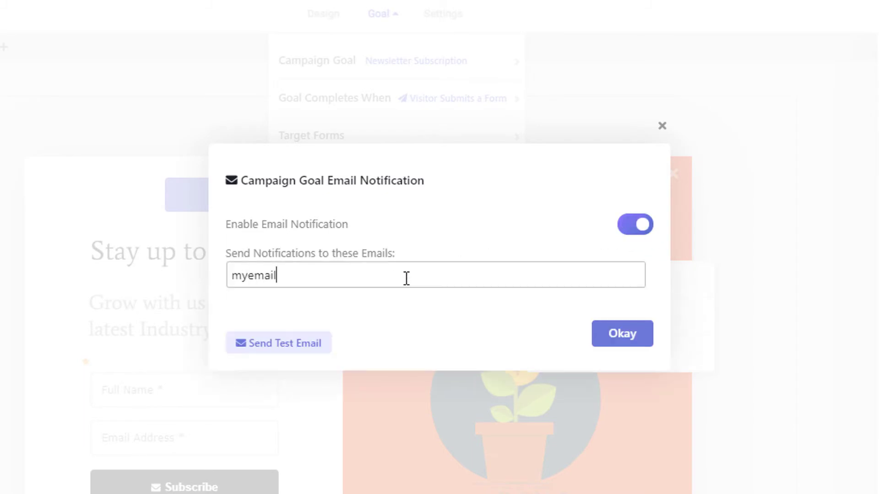
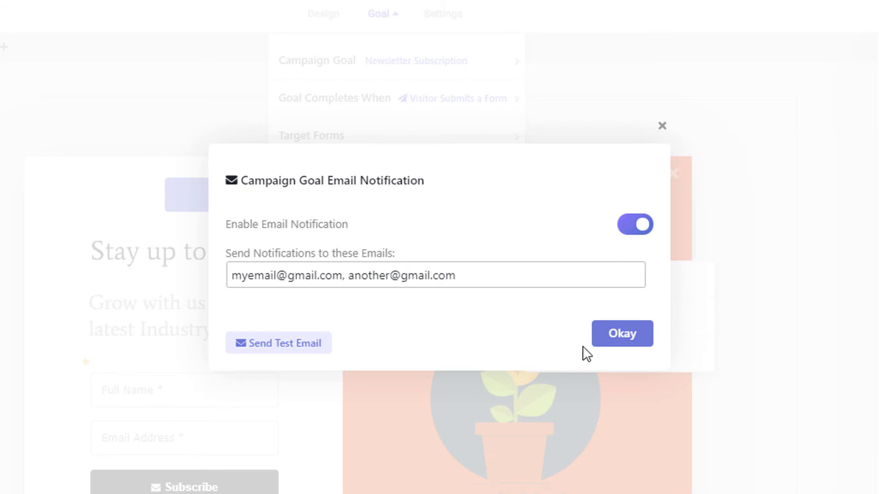
click(606, 351)
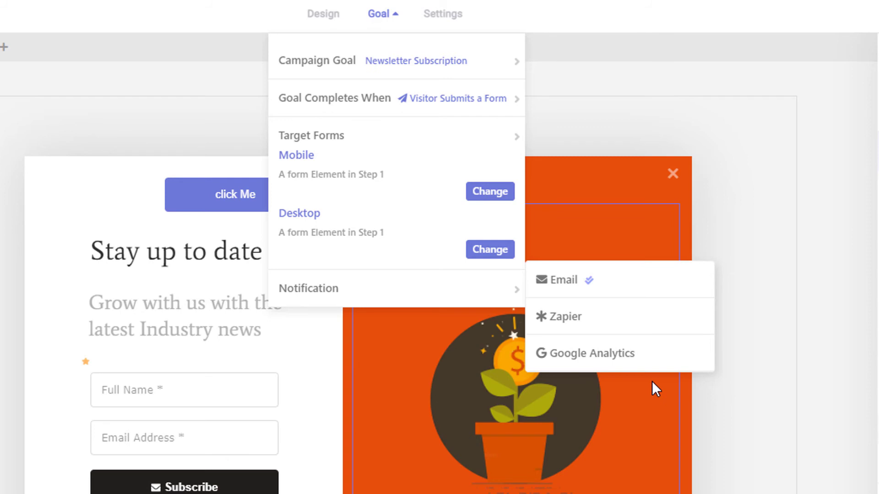
Step: Send goal-complete events to Google Analytics, then return to the Design view
click(645, 366)
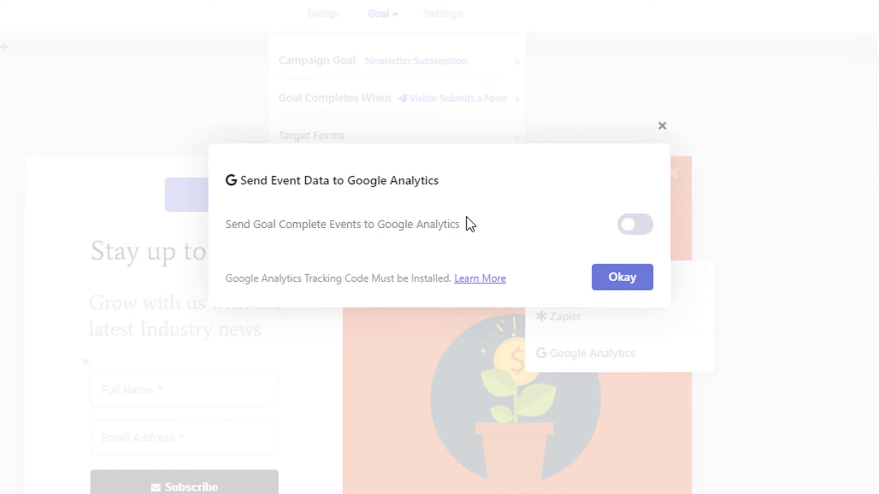
click(636, 235)
click(626, 284)
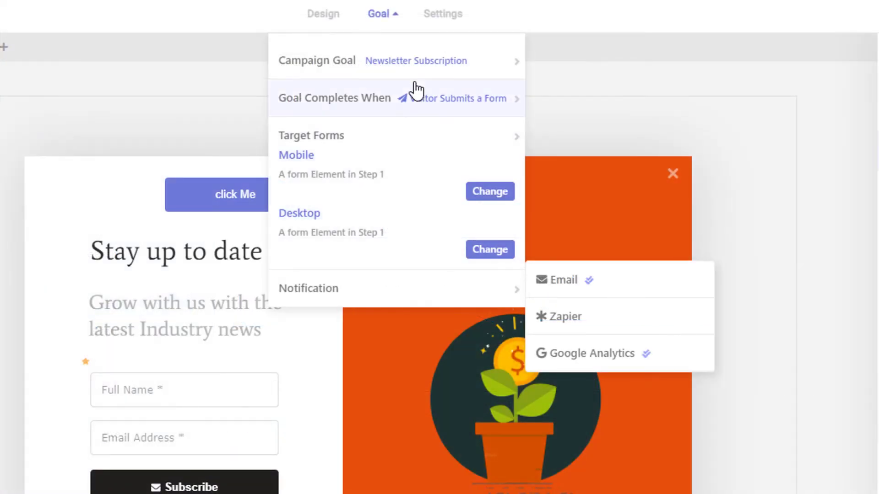
click(380, 18)
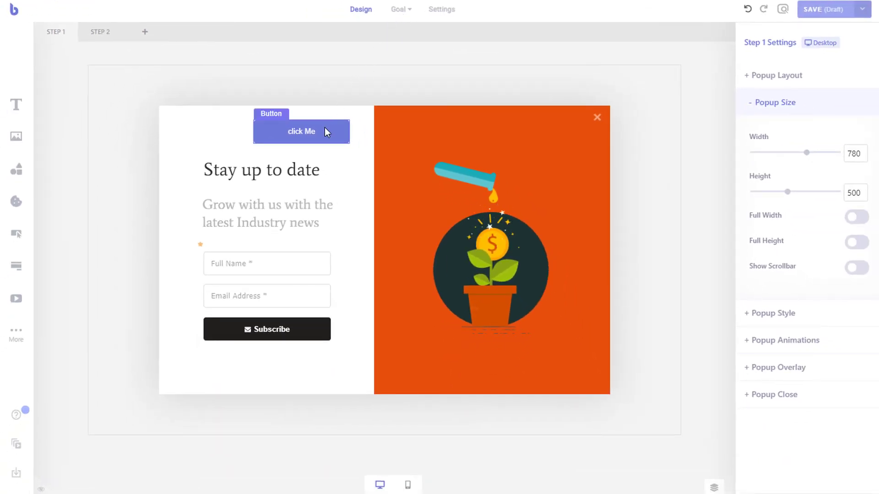
Step: Leave the 'click Me' button's Send Click Event to GA off, then select the signup form
click(322, 131)
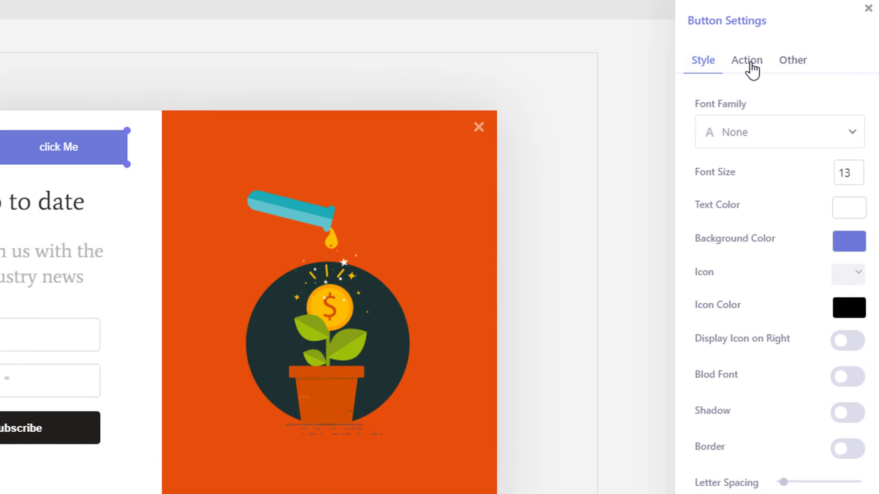
click(785, 70)
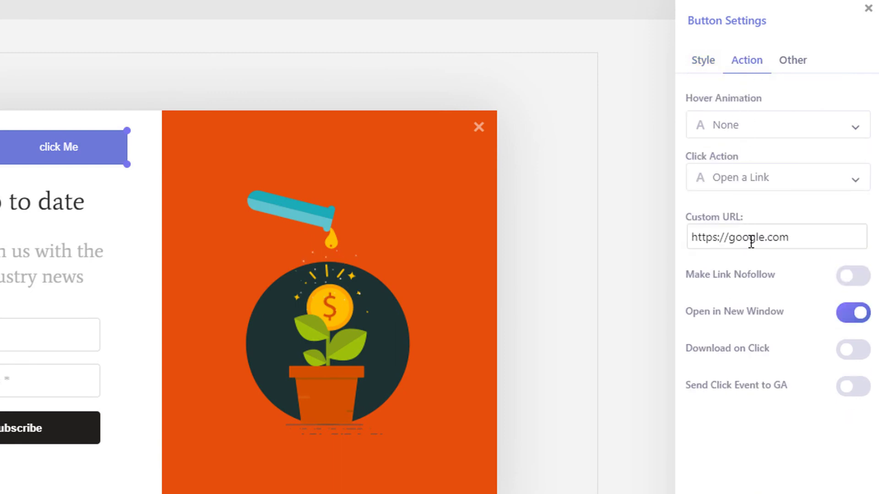
click(859, 394)
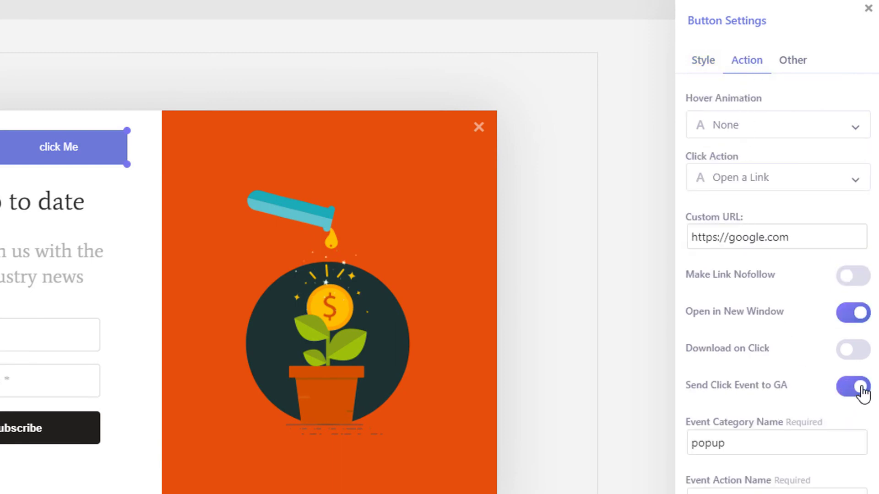
click(863, 392)
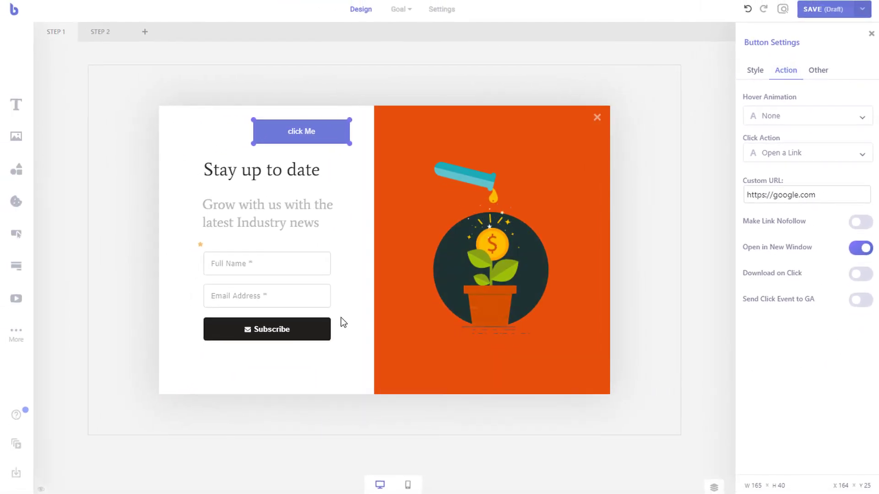
click(332, 290)
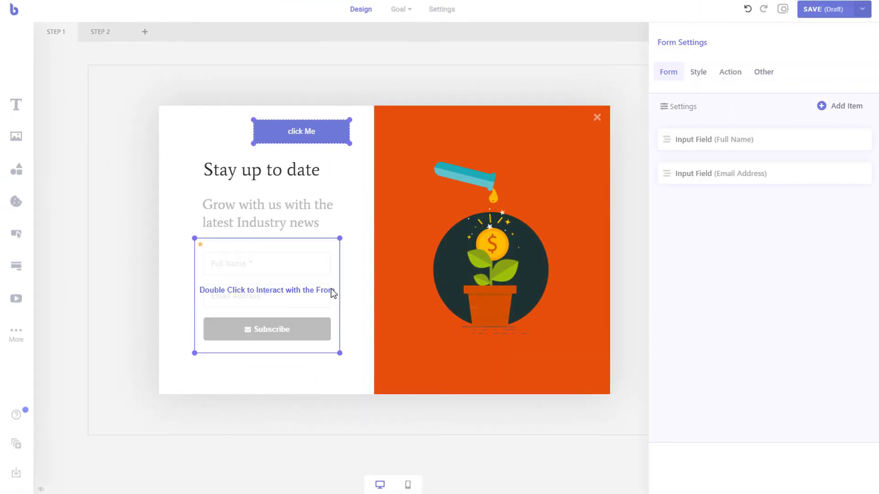
Step: Turn on Track Form Submission so the signup form sends popup / form-submit events to GA
click(738, 76)
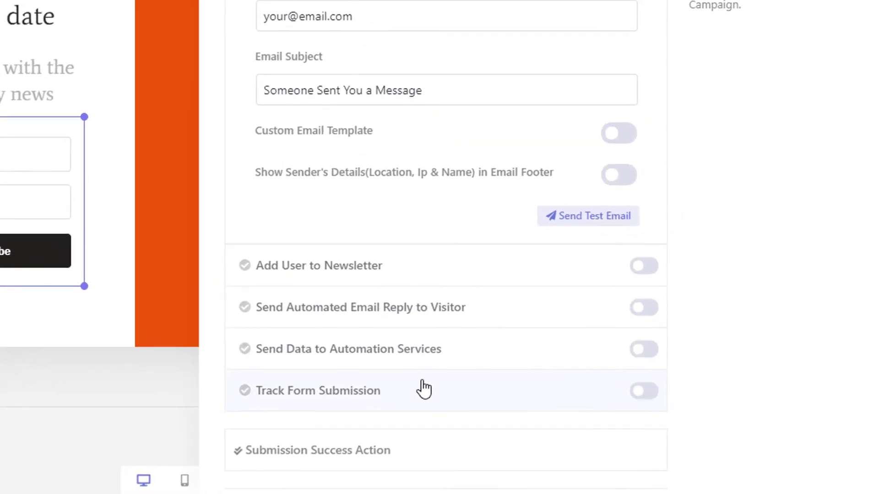
click(567, 422)
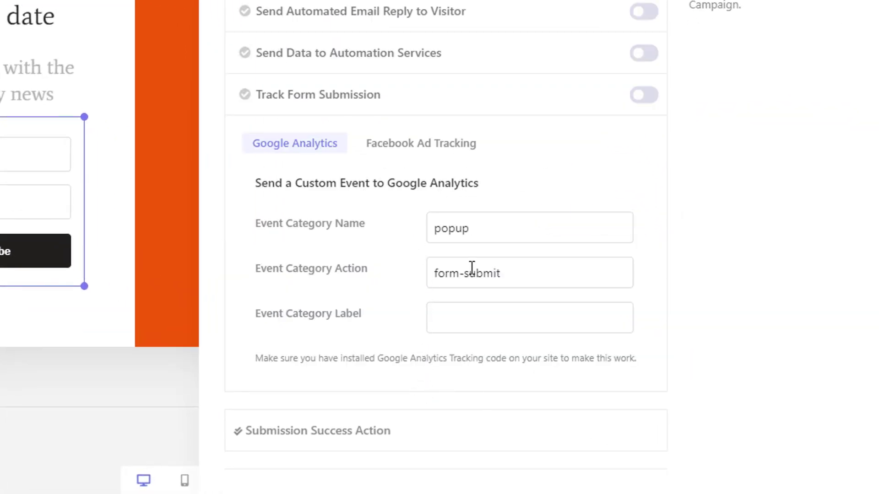
click(643, 97)
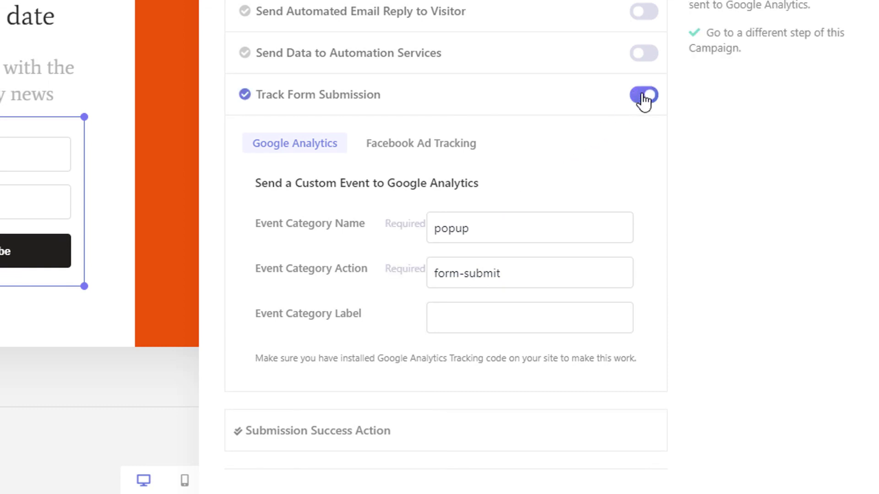